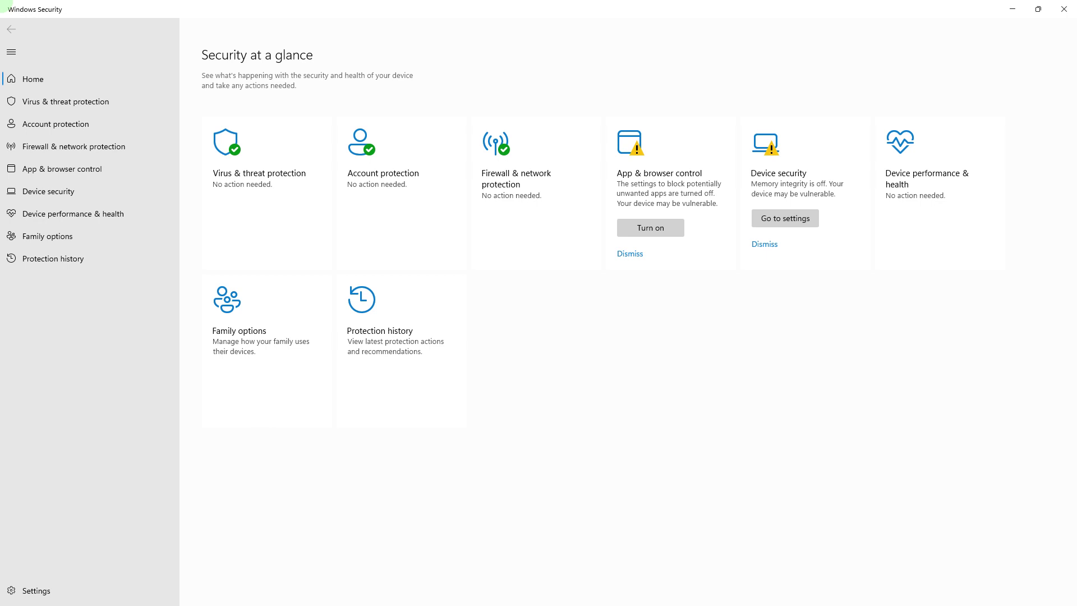
{"action": "key", "text": "ctrl+shift+Escape"}
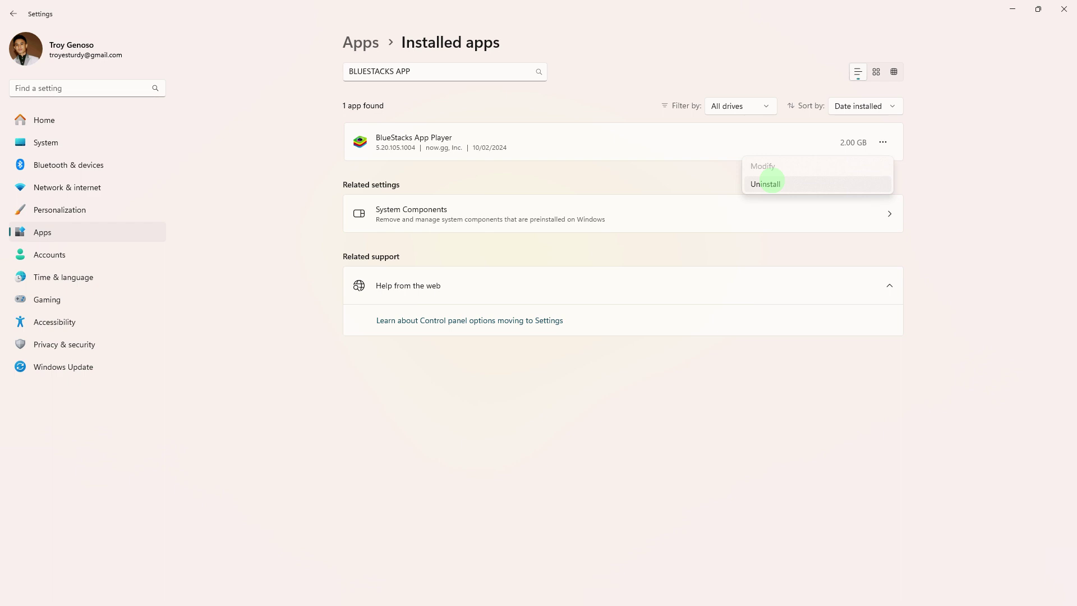
Step: Close the BlueStacks App Player options panel
{"action": "left_click", "coordinate": [771, 183]}
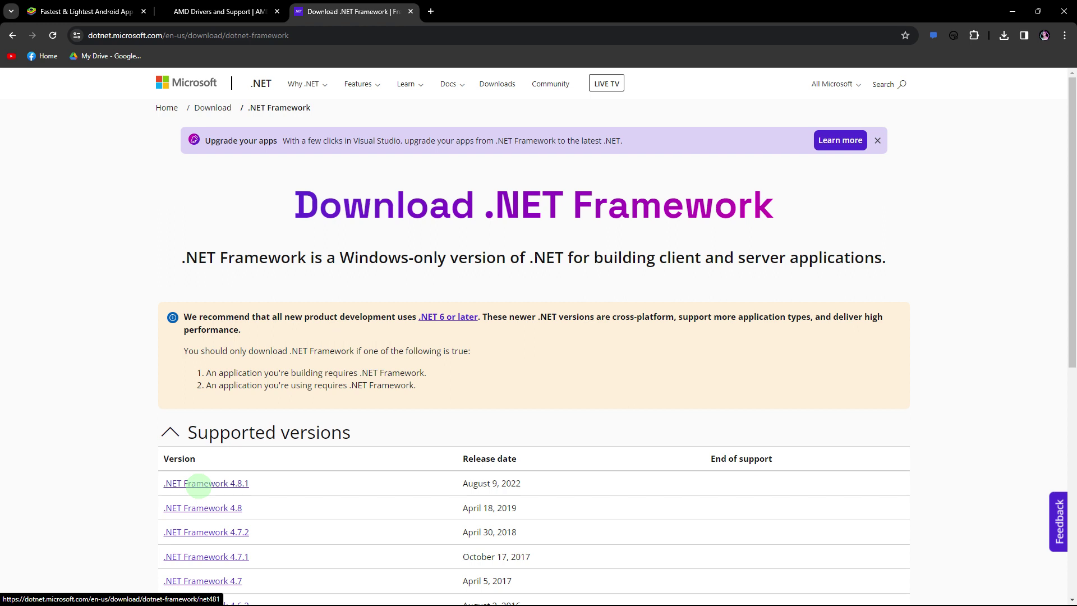
{"action": "left_click", "coordinate": [119, 12]}
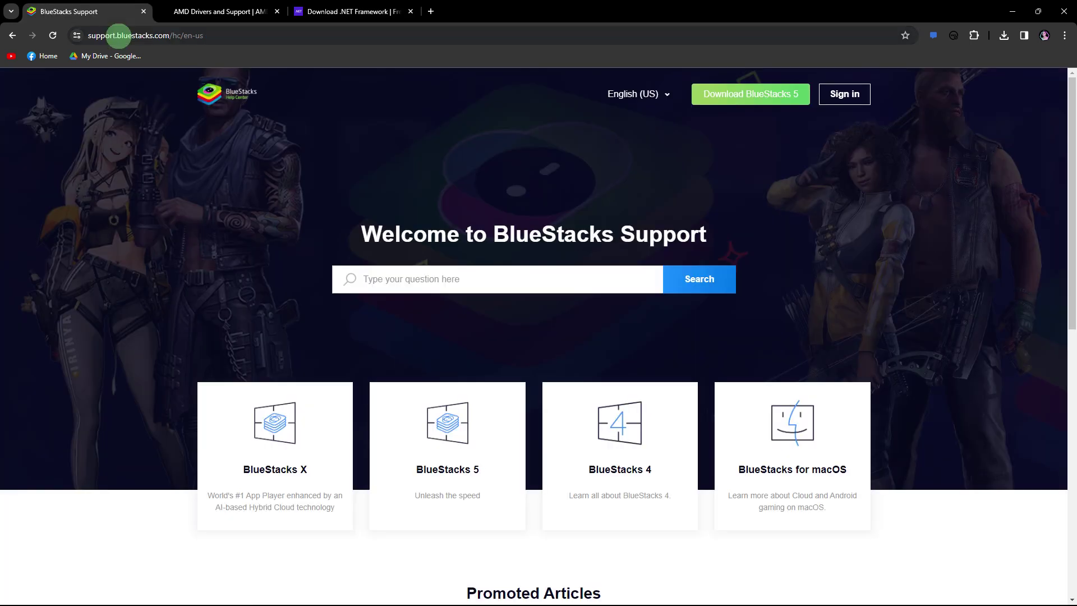